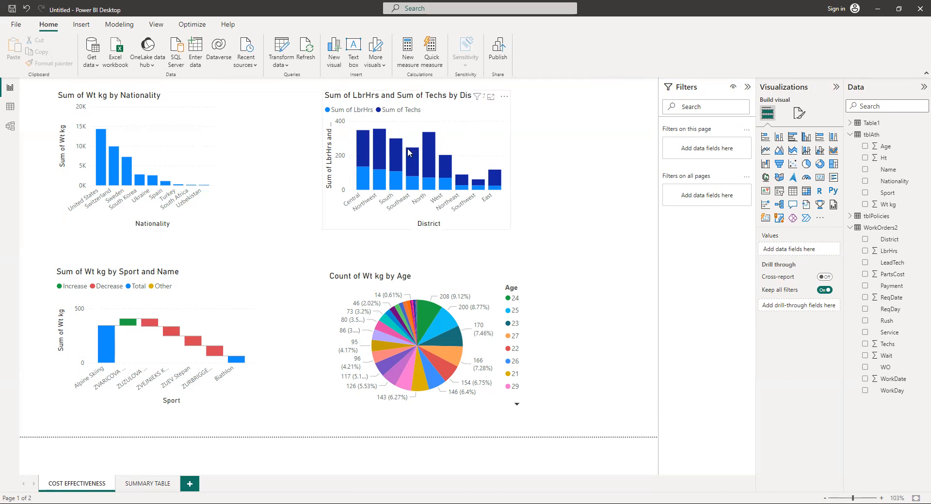
Step: Set the detail labels of the Count of Wt kg by Age pie chart to show only the data value
mouse_move(360, 148)
left_click(420, 279)
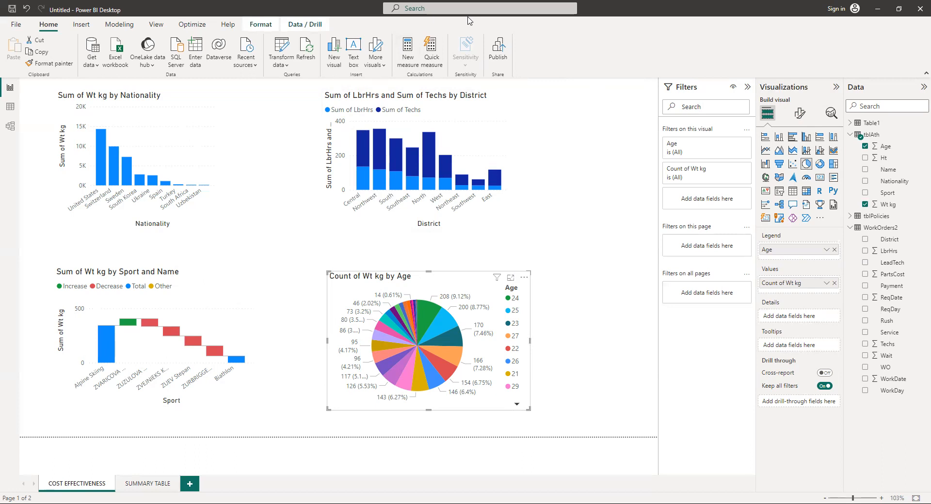
left_click(800, 115)
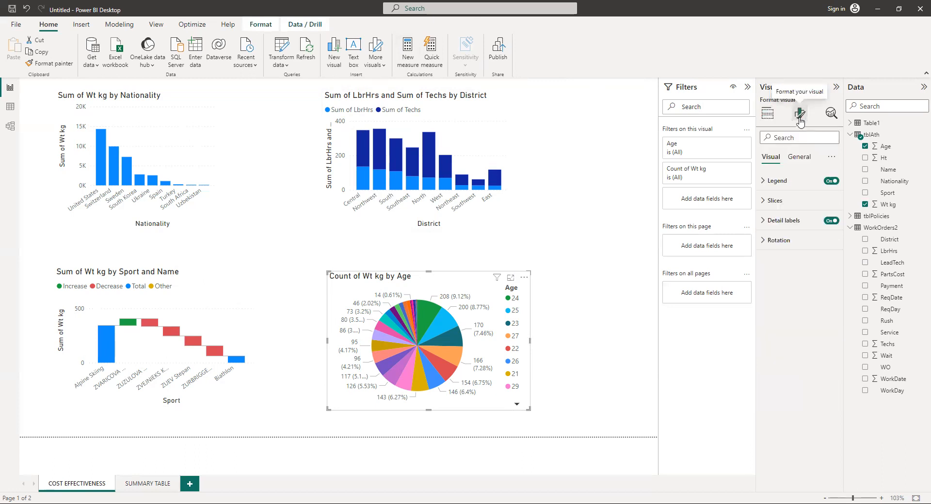
left_click(764, 222)
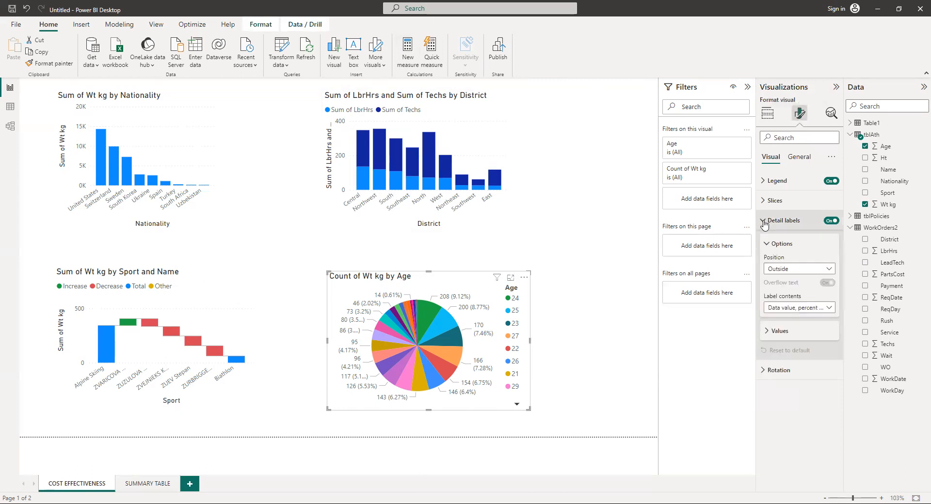
left_click(789, 314)
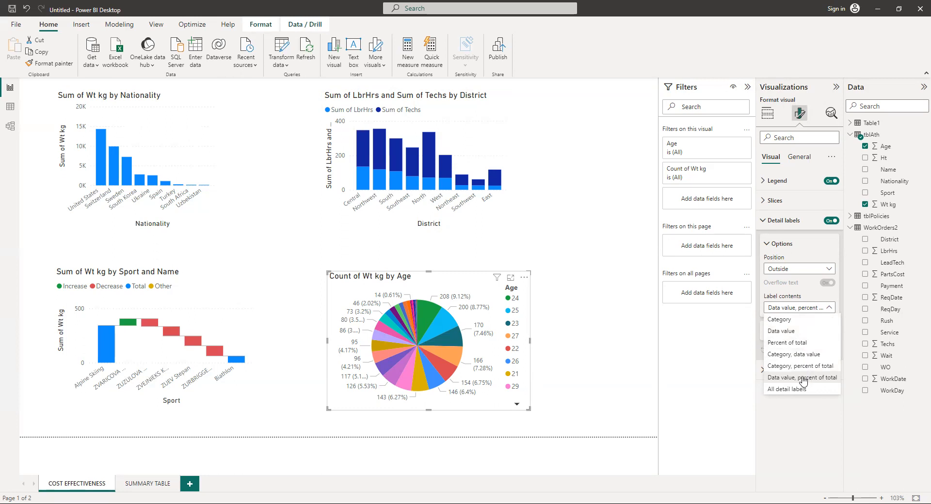
left_click(782, 333)
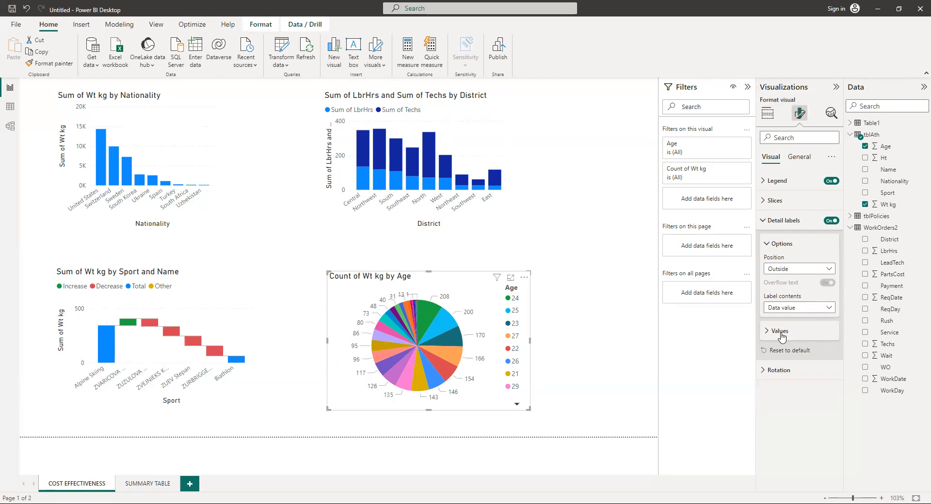
left_click(610, 382)
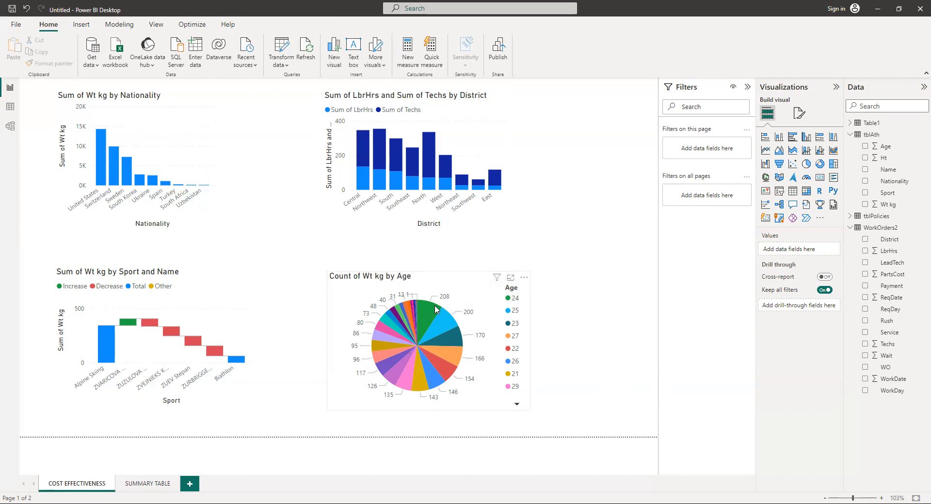
mouse_move(435, 309)
Step: Insert a table visual on the SUMMARY TABLE page with the tblAth fields Name, Nationality and Sport
left_click(148, 484)
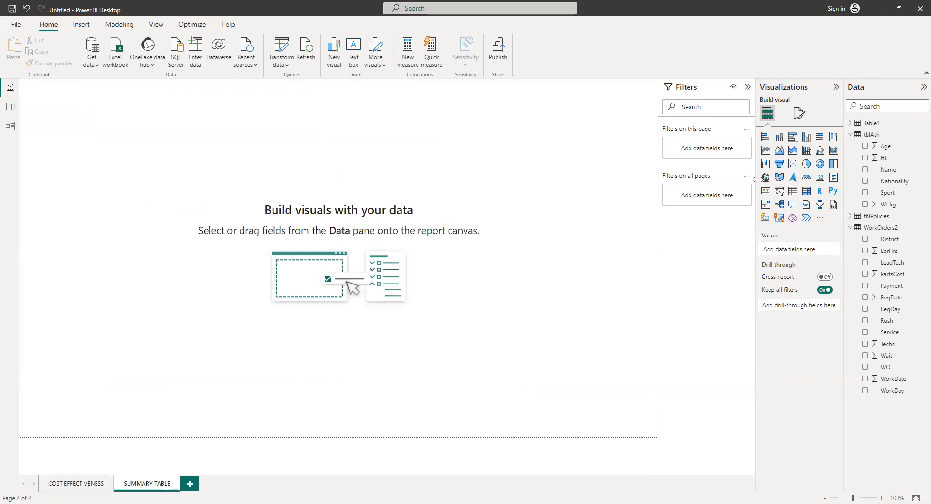
left_click(793, 193)
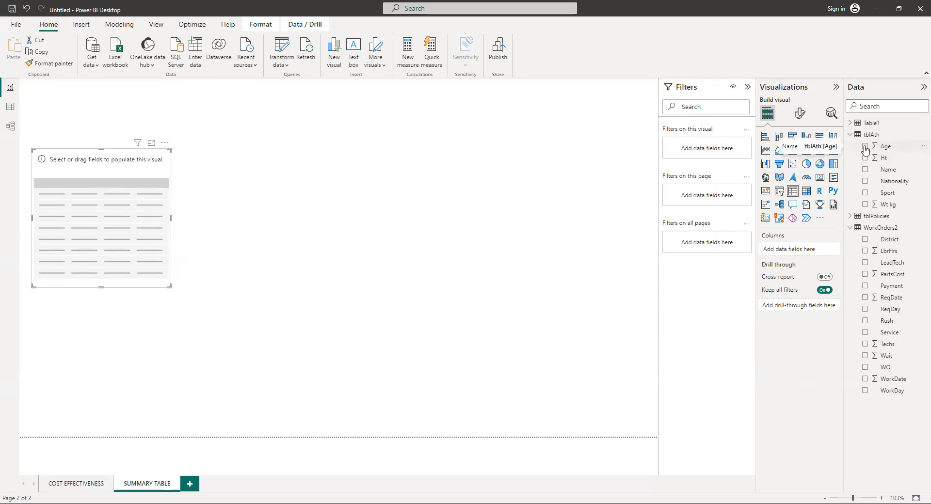
left_click(865, 170)
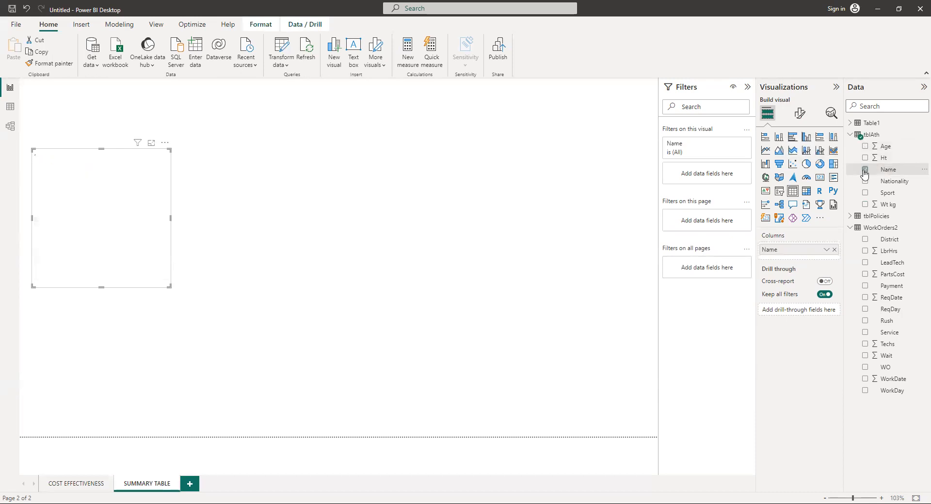
left_click(865, 182)
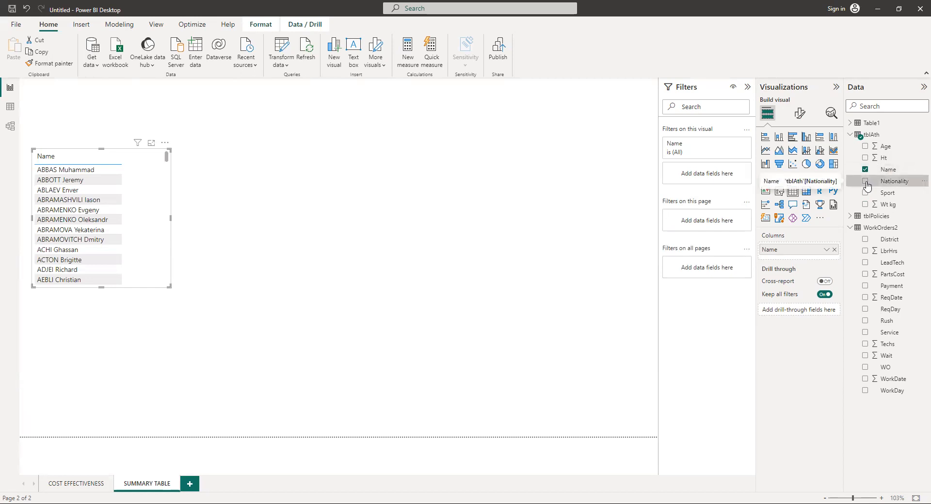
left_click(861, 194)
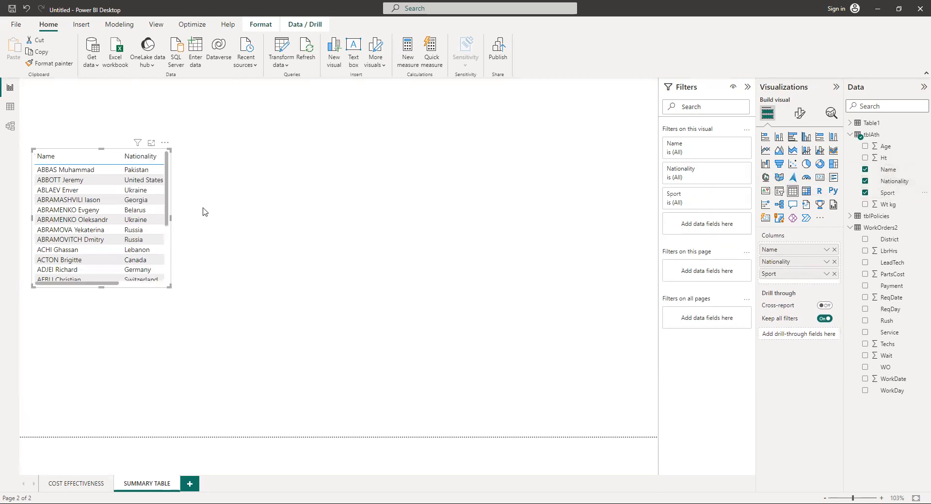
Step: Widen the table visual and add the Wt kg, Ht and Age fields to it
left_click_drag(170, 219, 491, 238)
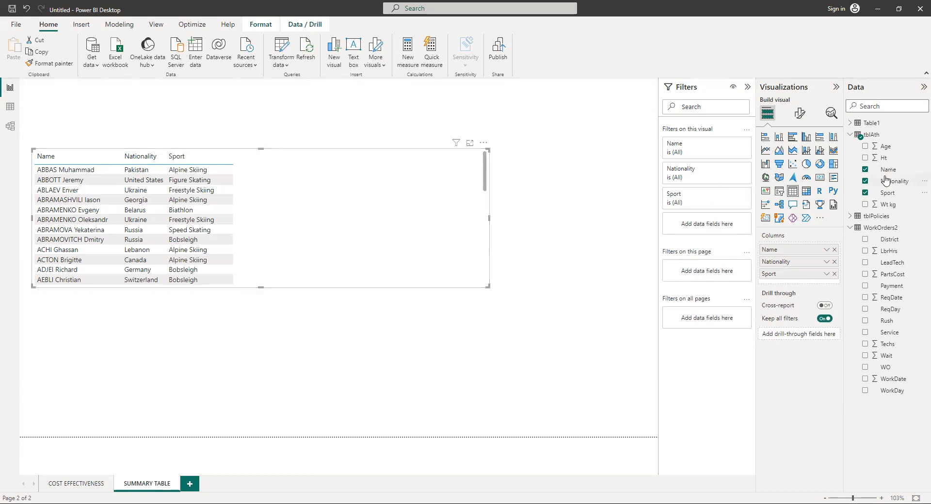
left_click(865, 204)
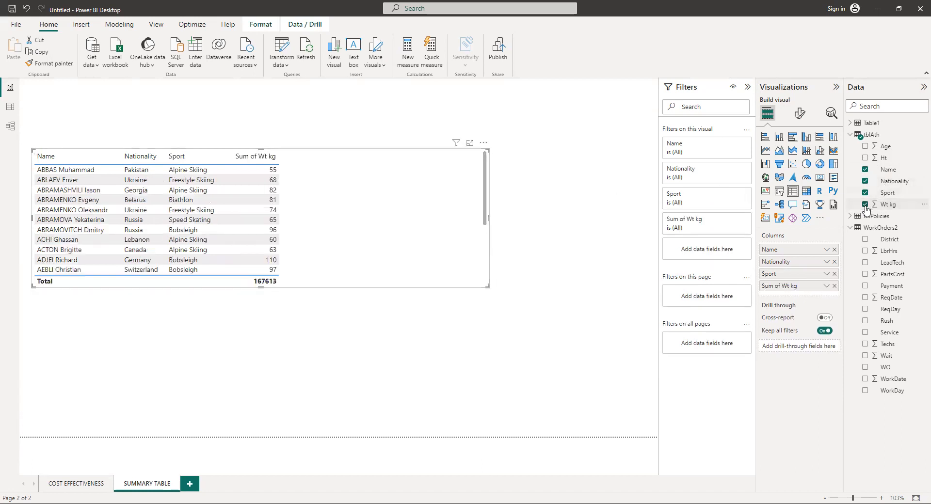
left_click(864, 158)
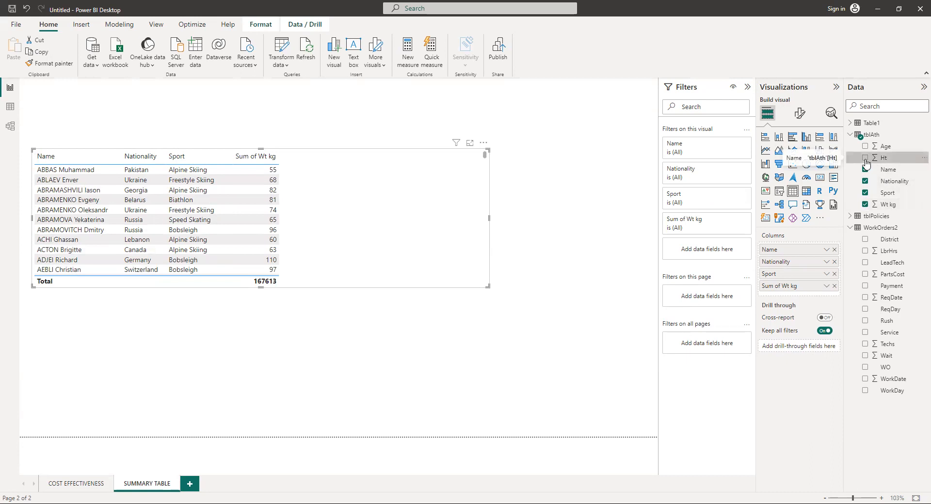
left_click(865, 146)
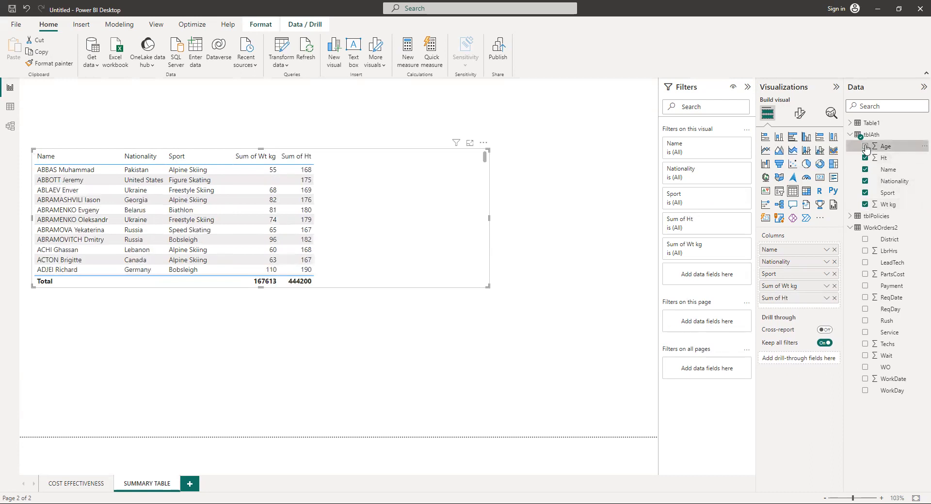
Step: Set the Wt kg, Ht and Age columns to Don't summarize and narrow the table visual towards its columns
left_click(826, 287)
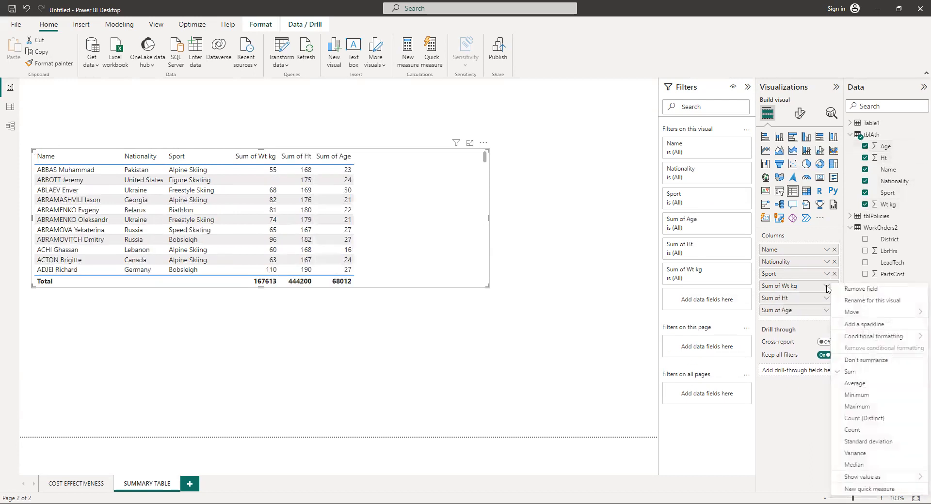
left_click(868, 360)
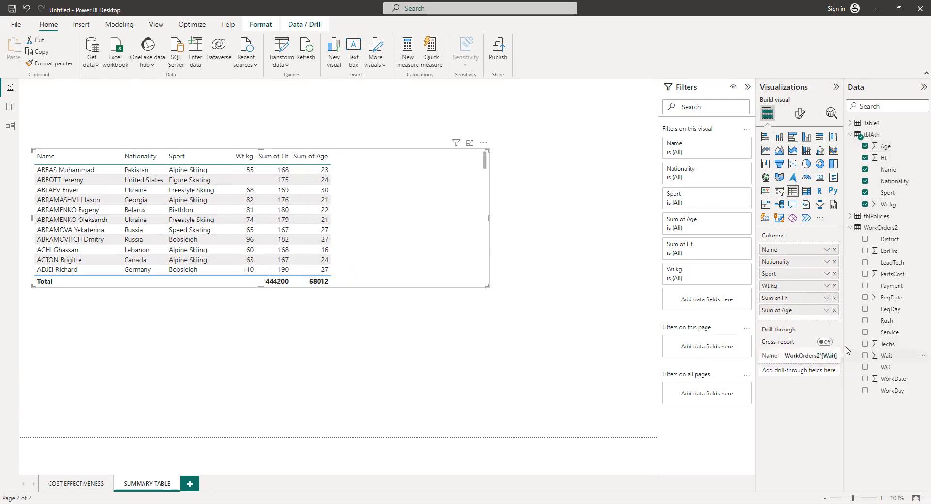
left_click(827, 298)
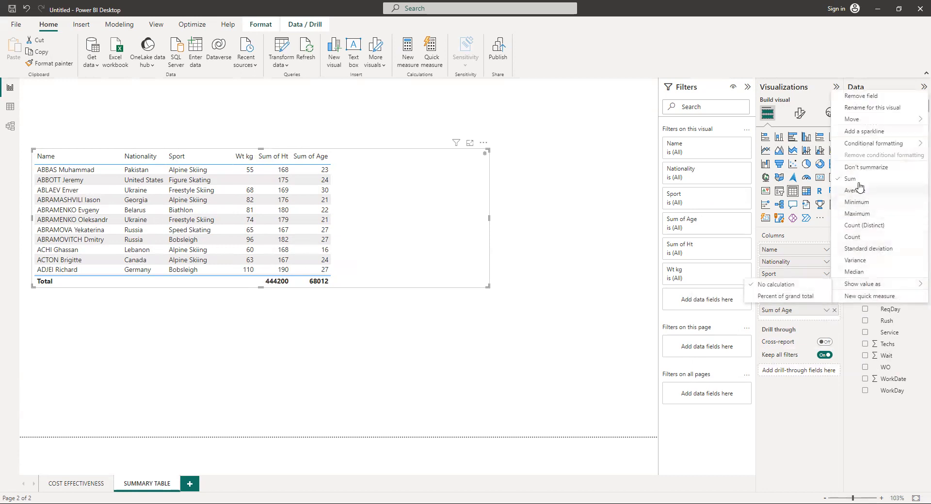
left_click(866, 167)
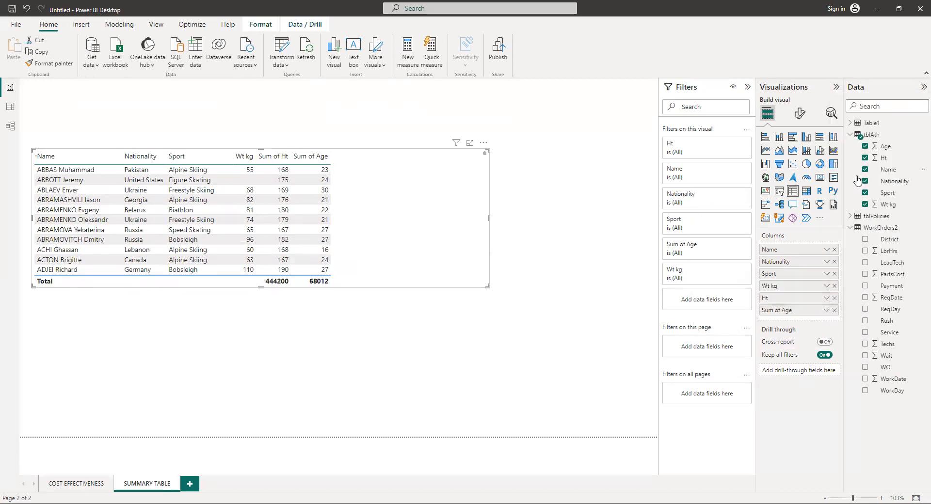
left_click(827, 298)
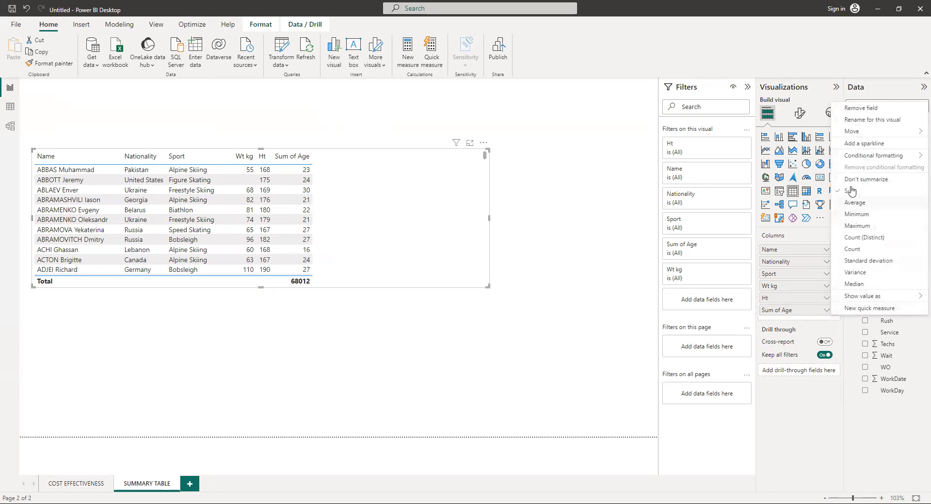
left_click(866, 179)
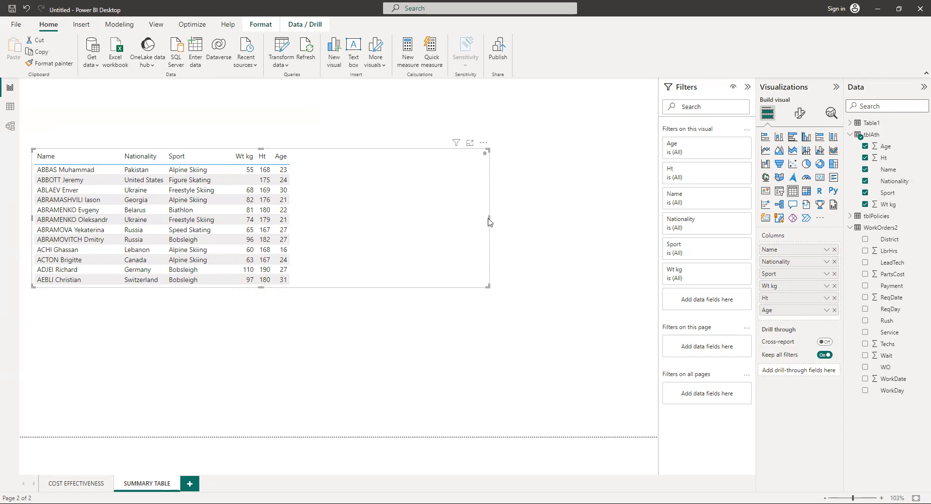
left_click_drag(486, 223, 339, 236)
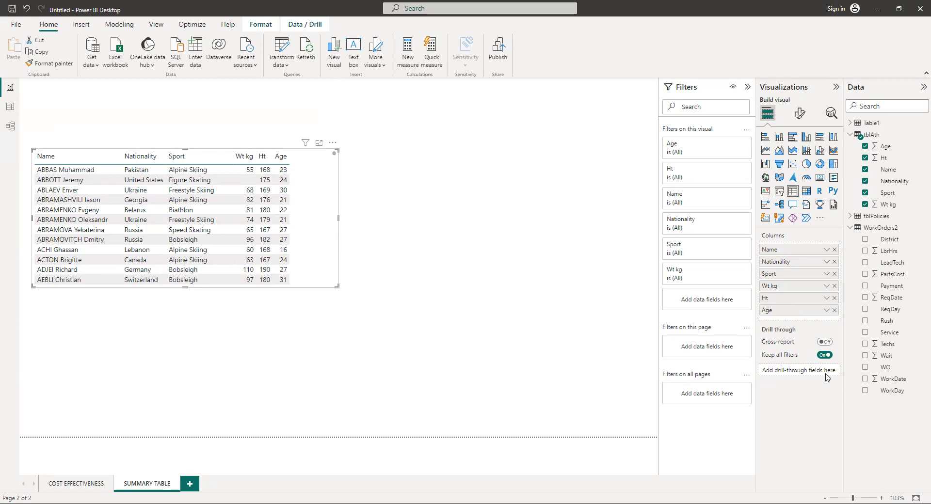
Step: Add Wt kg as a drill-through field for the SUMMARY TABLE page and check the COST EFFECTIVENESS bar charts for drill-through
left_click_drag(886, 207, 798, 375)
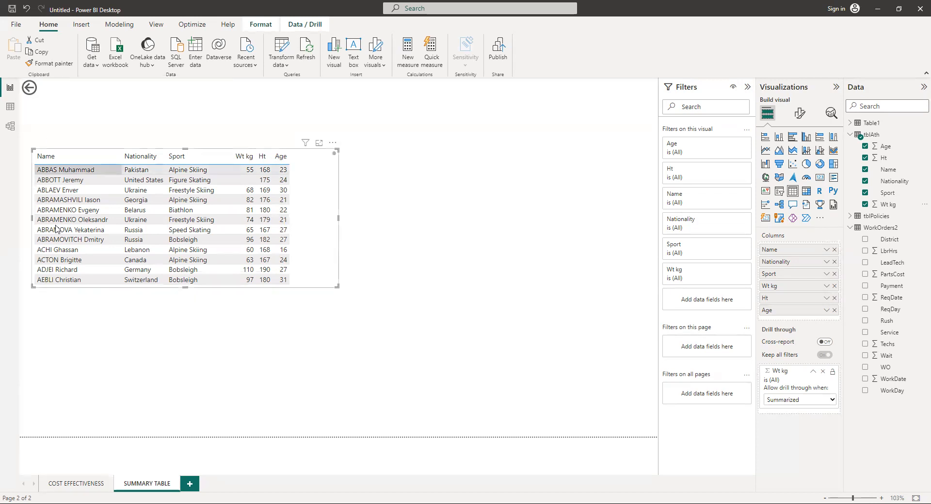
left_click(83, 484)
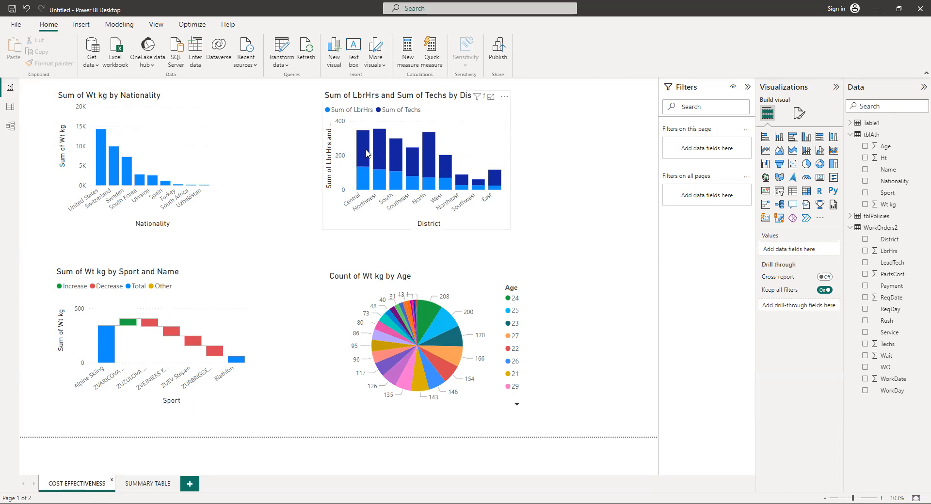
mouse_move(367, 154)
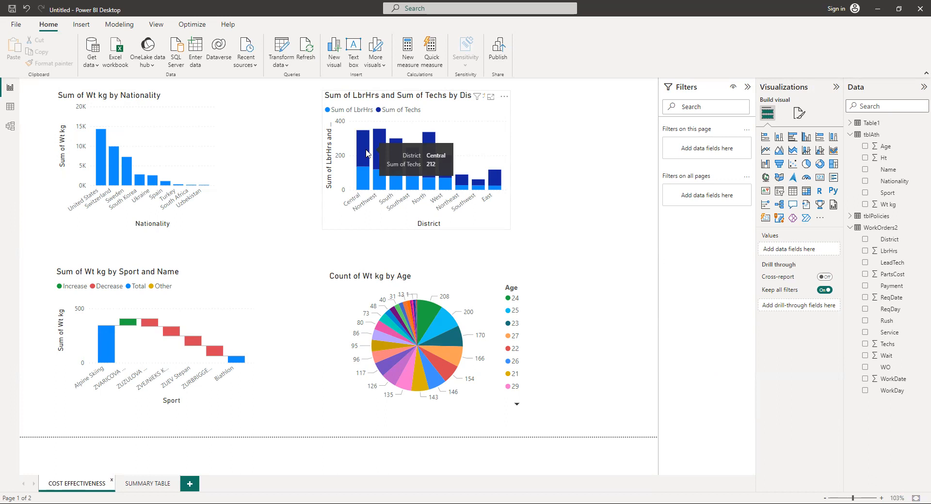
right_click(367, 153)
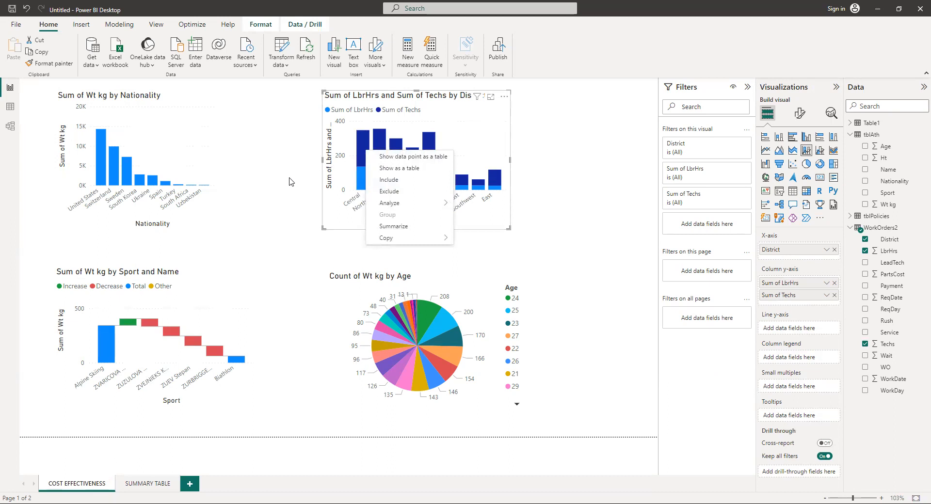
key("Escape")
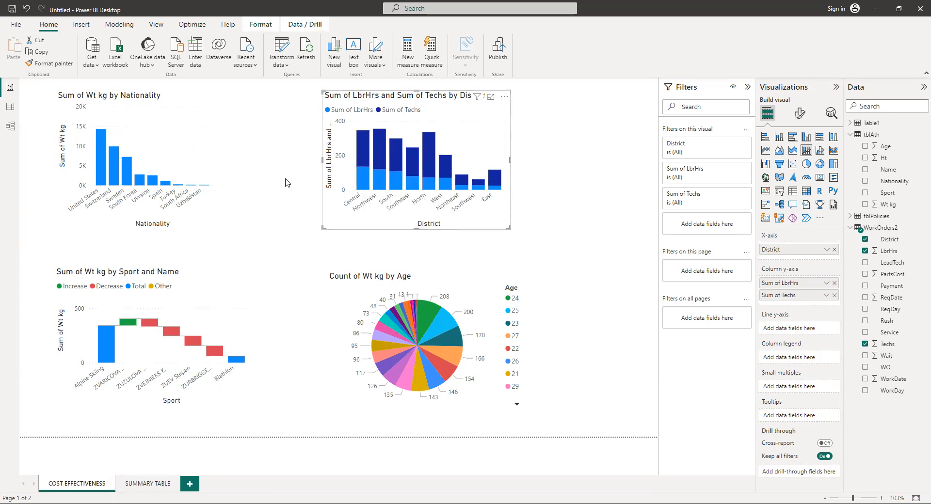
mouse_move(107, 177)
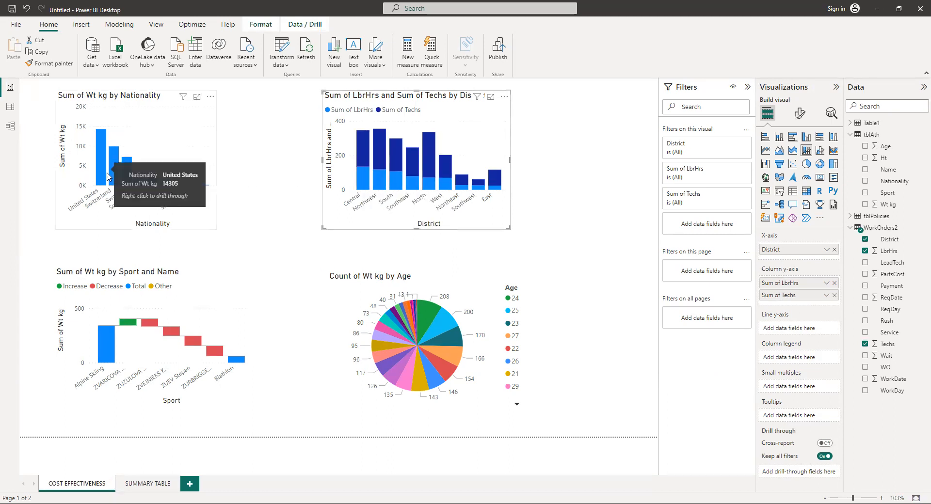
Step: Add LbrHrs as a second drill-through field on the SUMMARY TABLE page and check the District chart's Central bar for drill-through
left_click(154, 483)
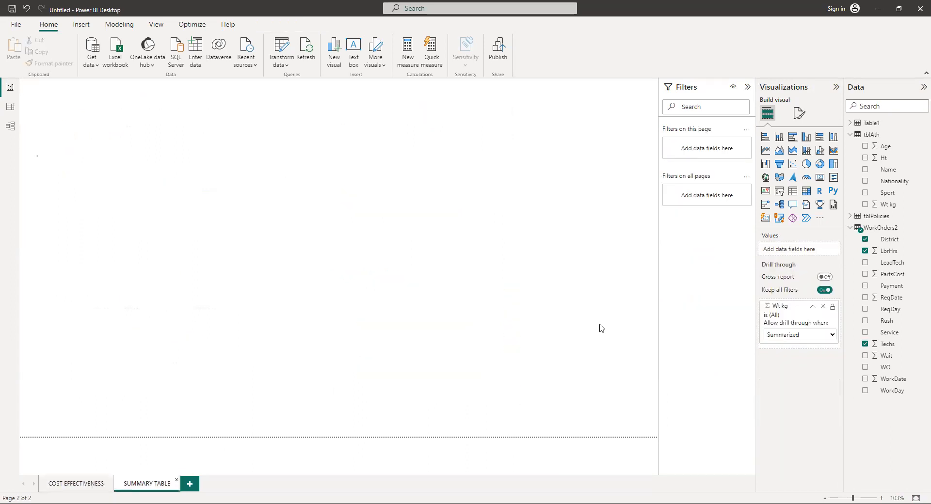
left_click_drag(886, 253, 795, 325)
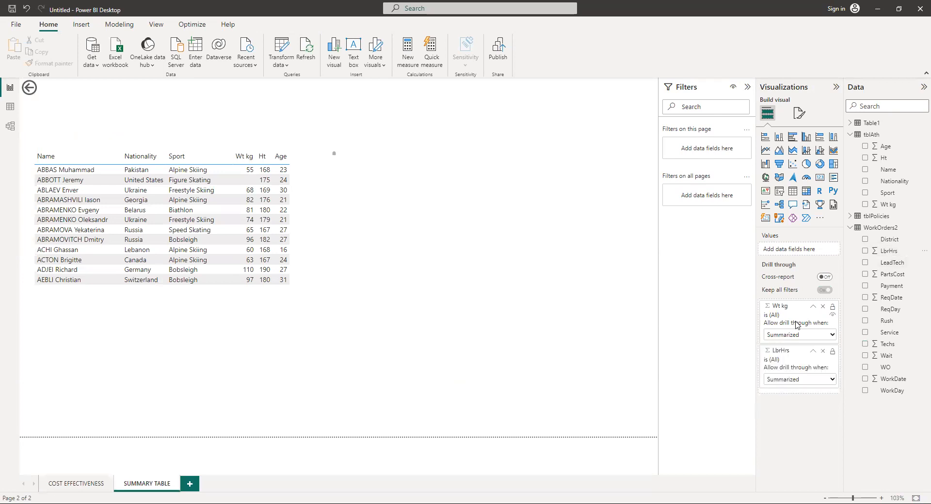
left_click(95, 485)
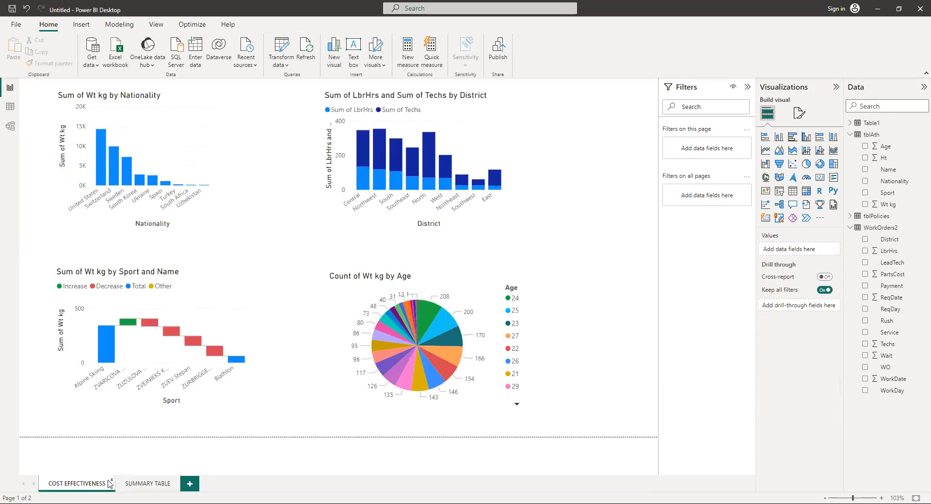
mouse_move(103, 170)
right_click(364, 151)
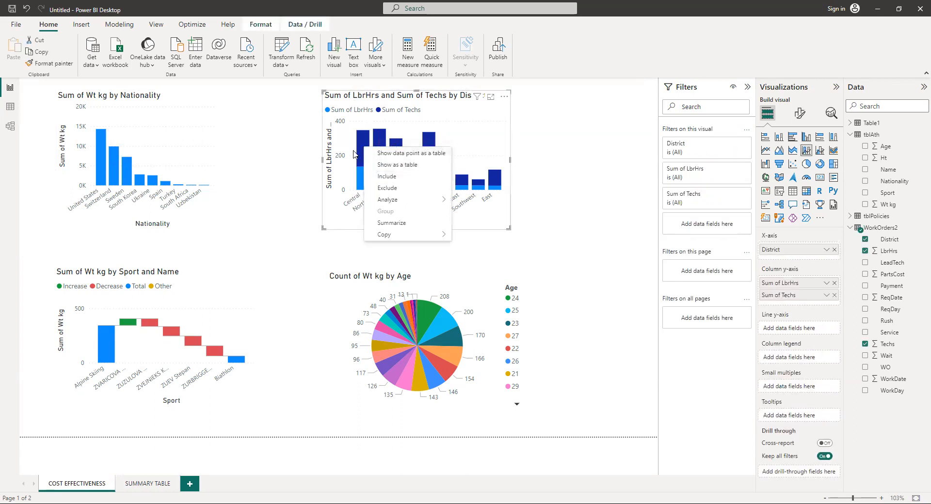
left_click(302, 161)
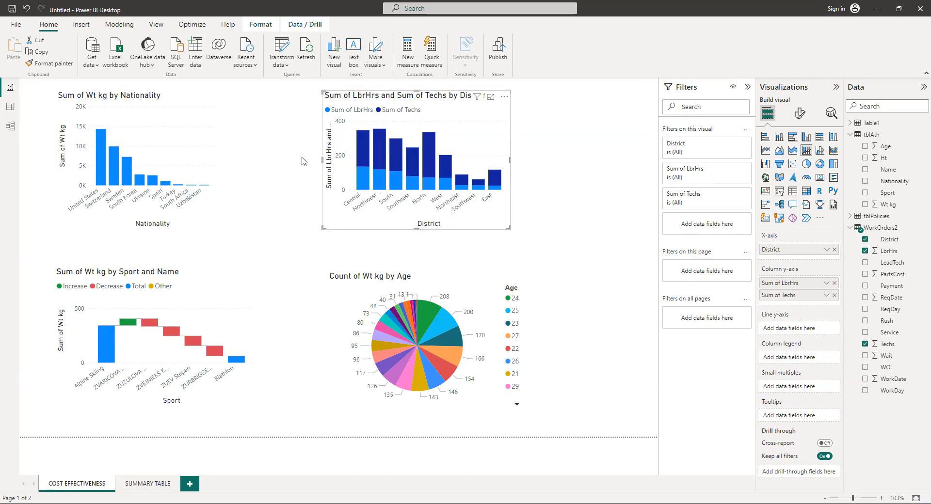
Step: Drill through from the United States bar of the Nationality chart to SUMMARY TABLE, then return to the COST EFFECTIVENESS page
right_click(100, 156)
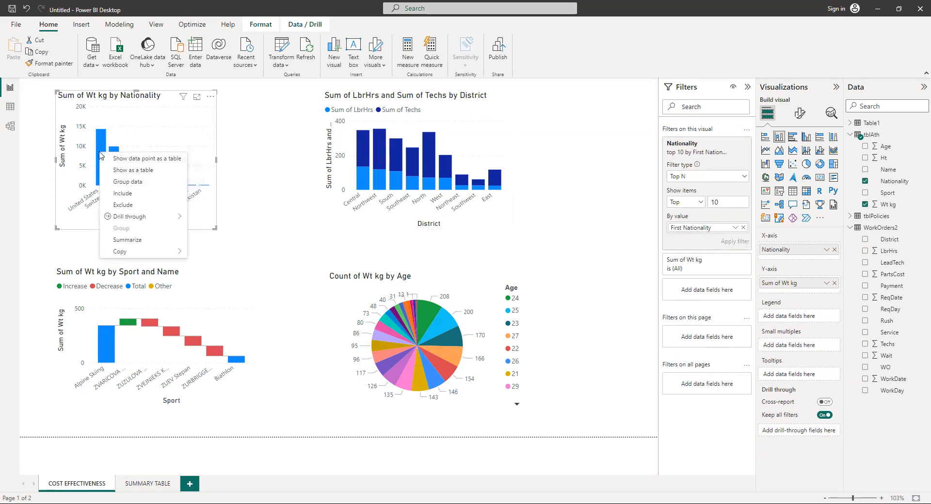
mouse_move(123, 219)
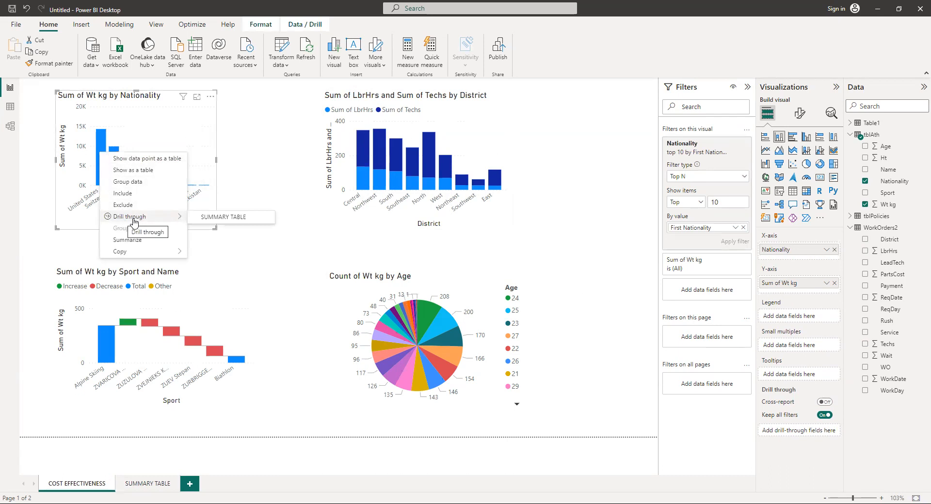
left_click(211, 221)
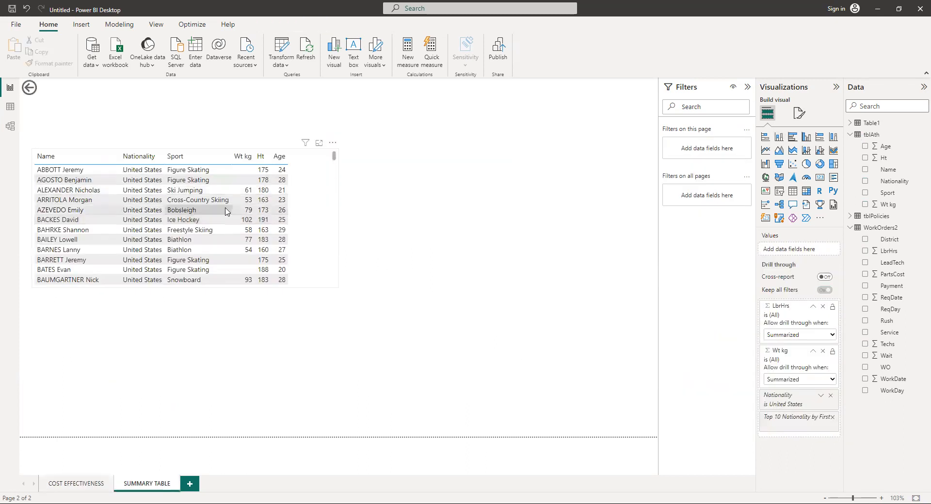
left_click(16, 109)
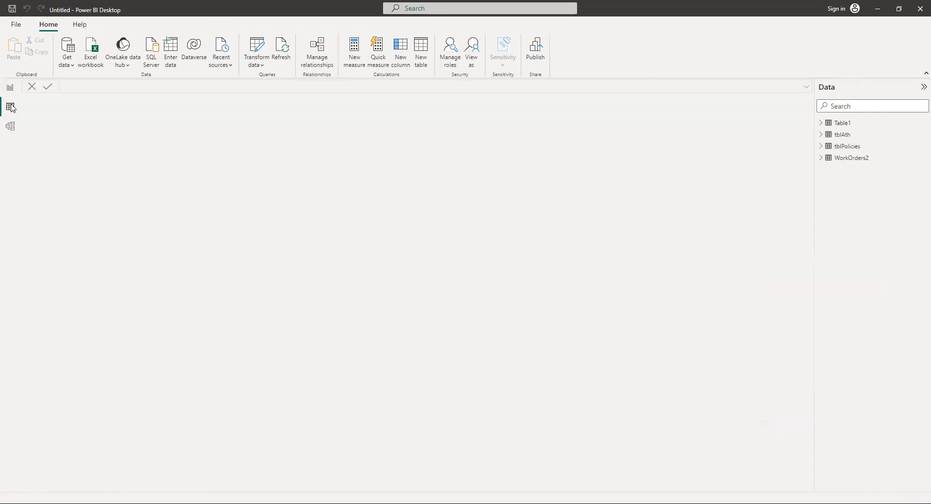
left_click(10, 89)
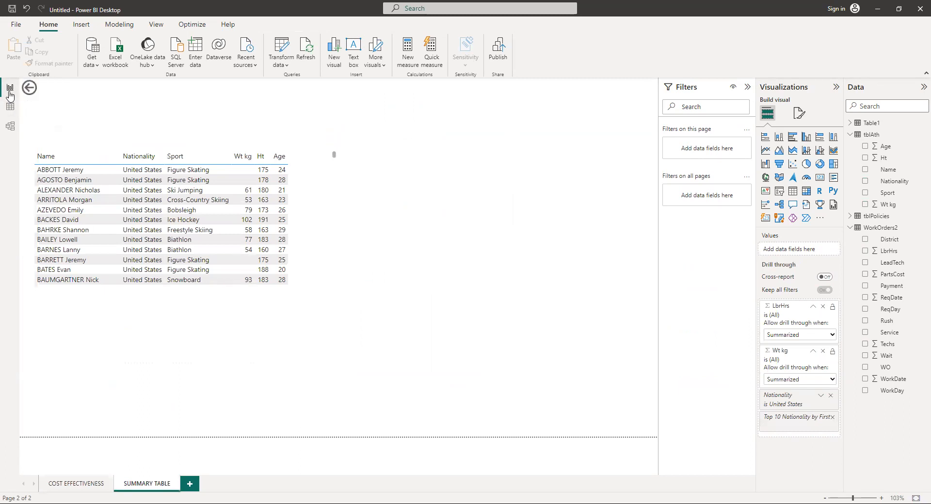
left_click(76, 485)
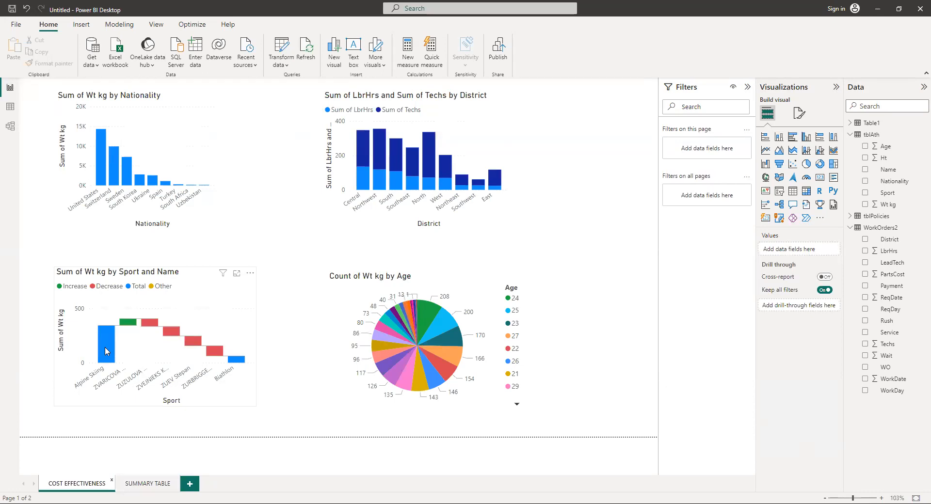
Step: Drill through from the Alpine Skiing bar of the Sport and Name waterfall chart to SUMMARY TABLE and go back to COST EFFECTIVENESS
mouse_move(105, 347)
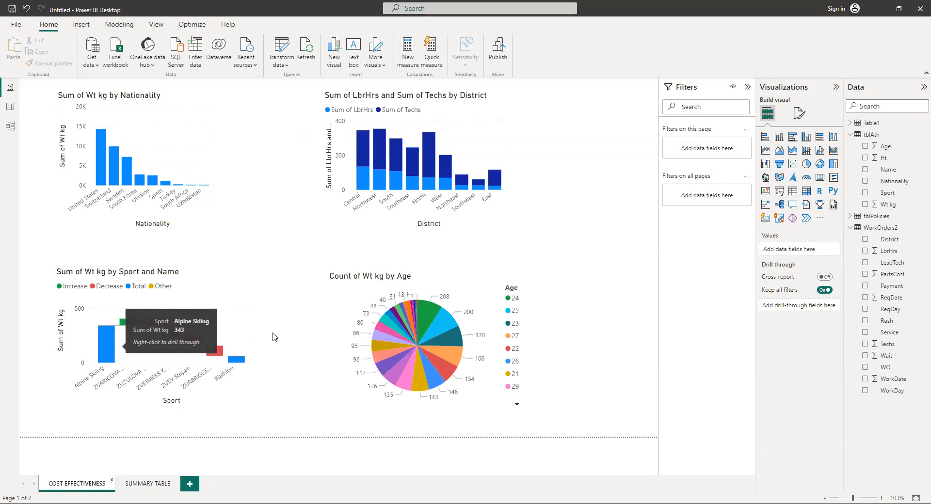
mouse_move(381, 338)
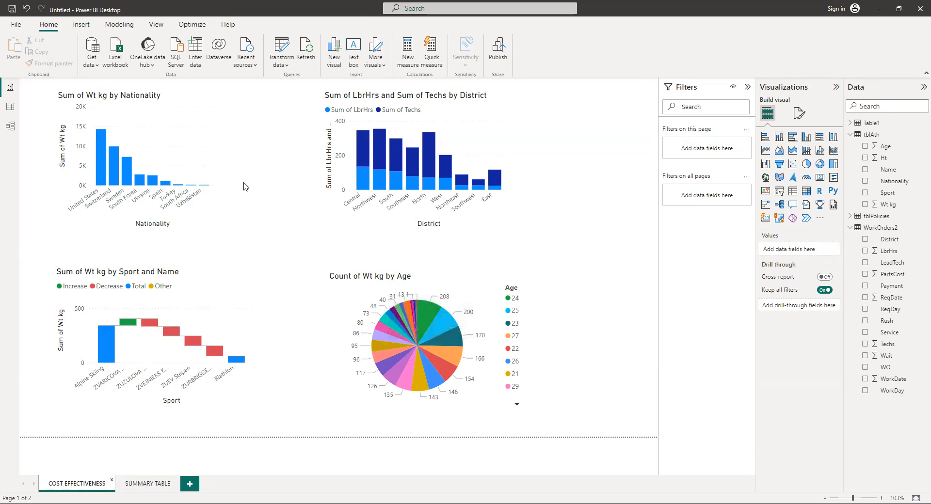
right_click(111, 346)
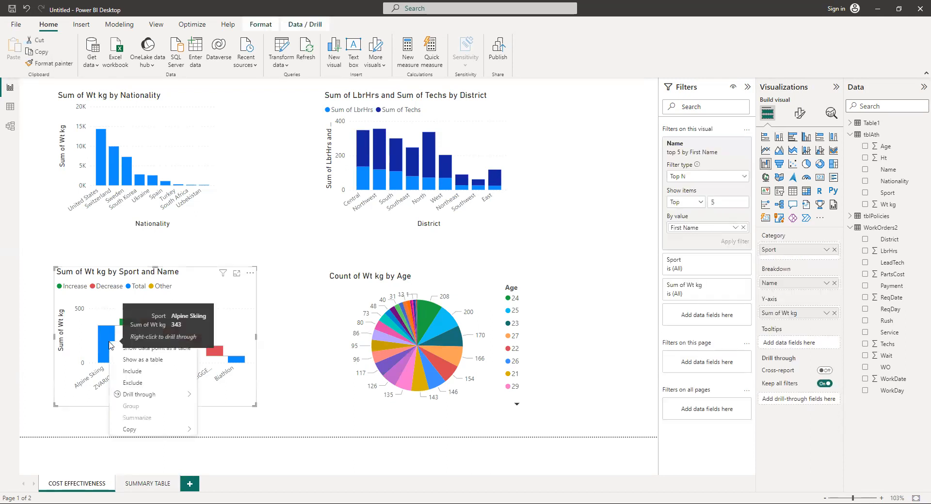
mouse_move(145, 394)
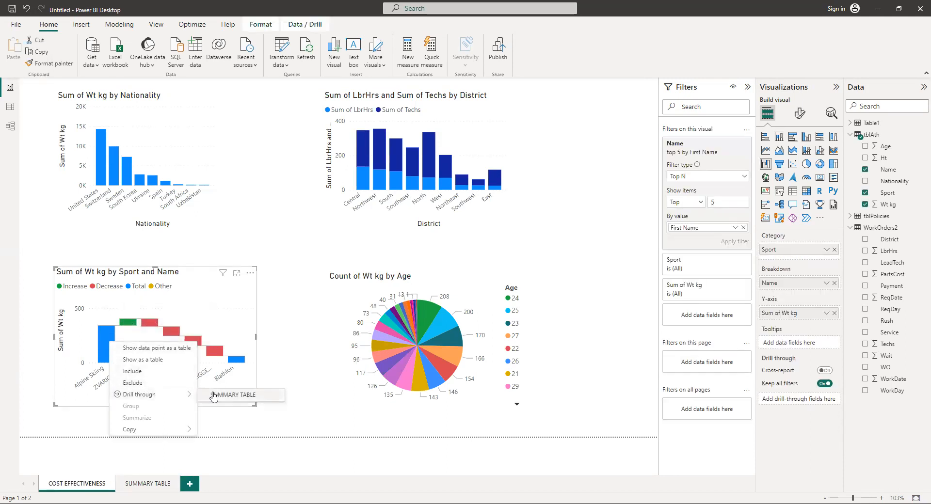
left_click(213, 396)
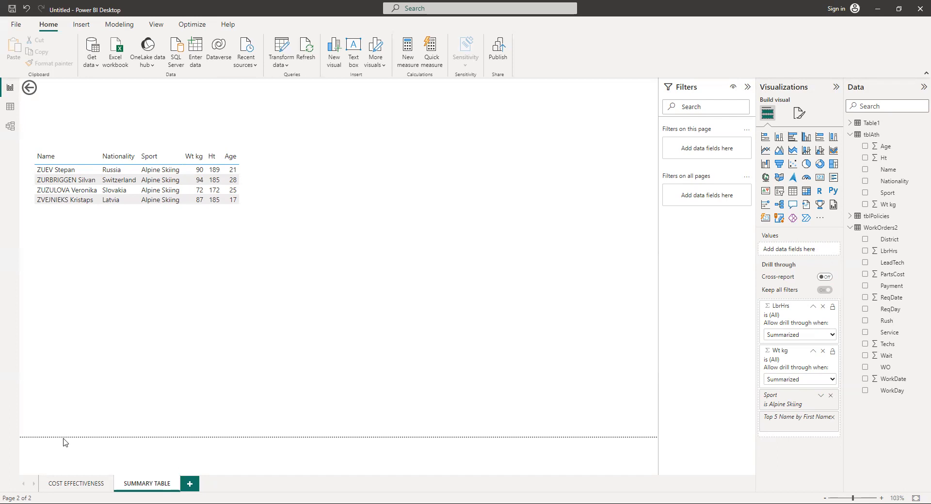
left_click(68, 485)
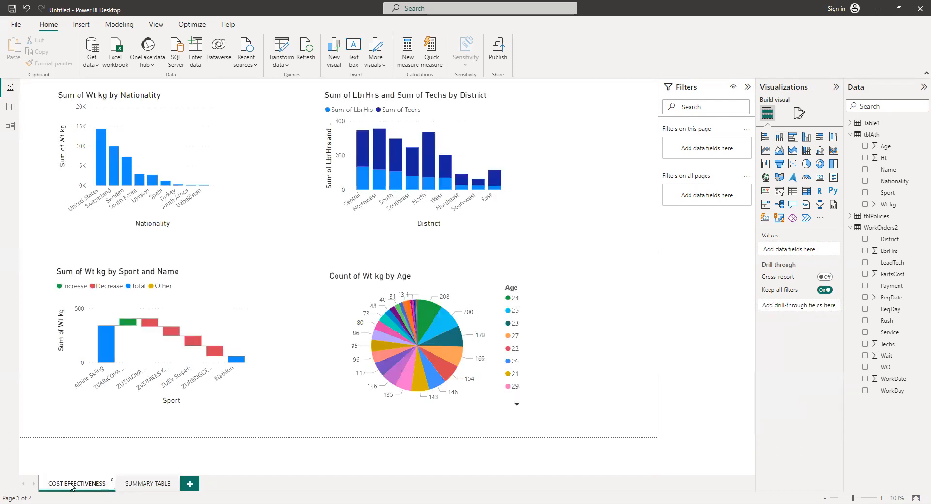